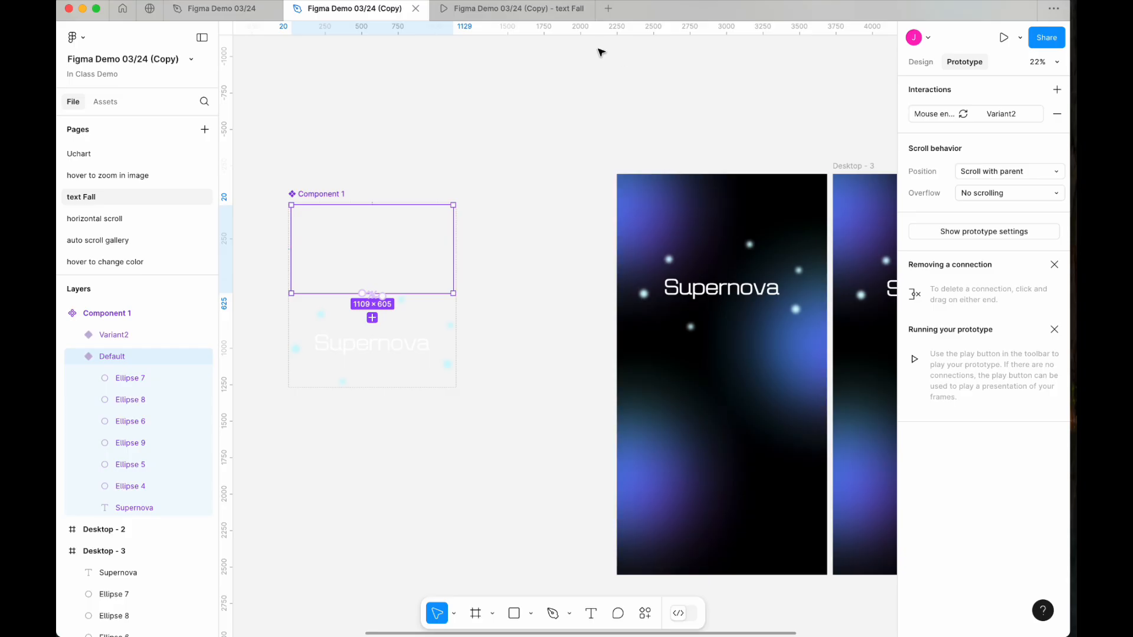
# - Examine the two variants of the finished Component 1 and the prototype interaction set on each
pyautogui.click(374, 334)
pyautogui.scroll(1, 367, 305)
pyautogui.scroll(5, 367, 305)
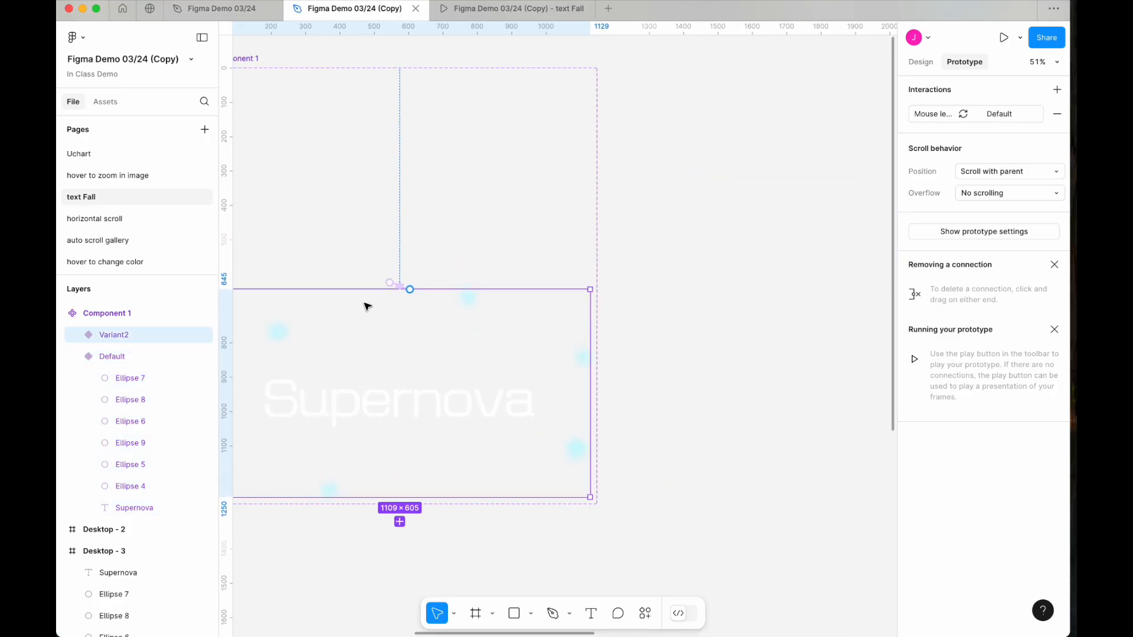
pyautogui.click(516, 240)
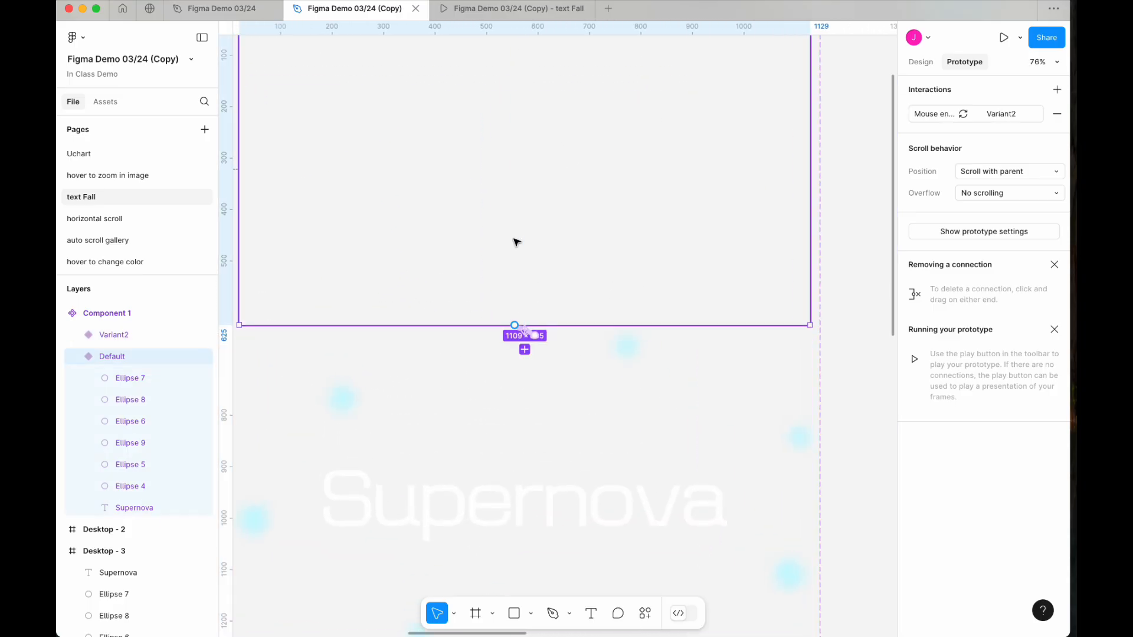
# - Draw a frame about 1440 × 840 on Desktop - 3, spanning its full width and enclosing the Supernova text and glowing dots
pyautogui.scroll(-5, 476, 323)
pyautogui.hscroll(10, 485, 324)
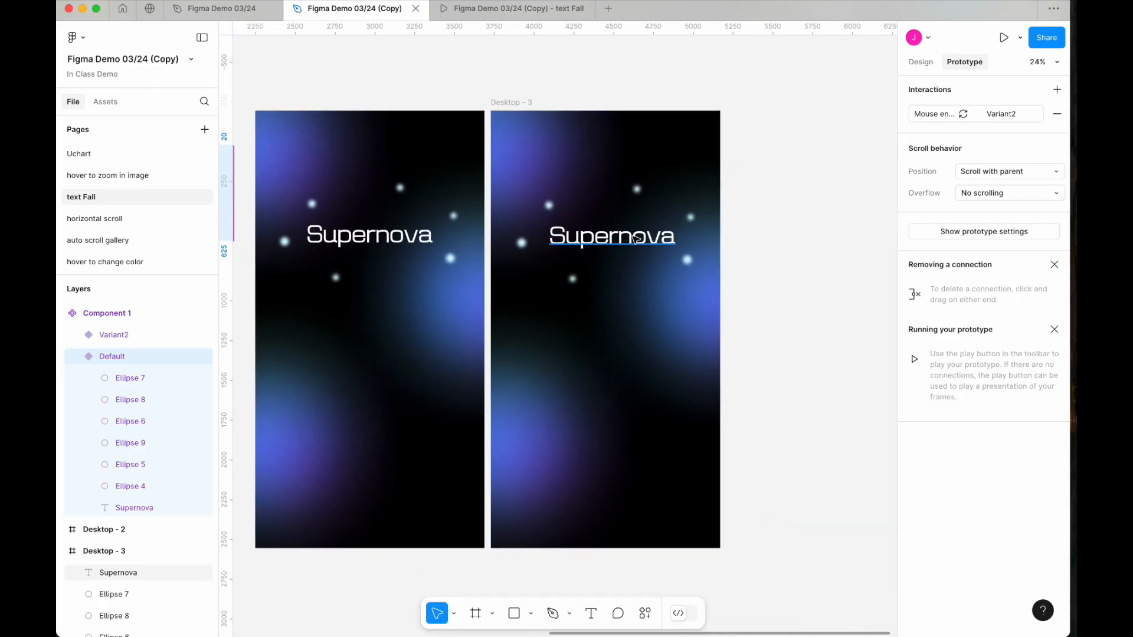
pyautogui.click(476, 613)
pyautogui.hscroll(1, 723, 262)
pyautogui.hscroll(1, 723, 262)
pyautogui.scroll(5, 619, 273)
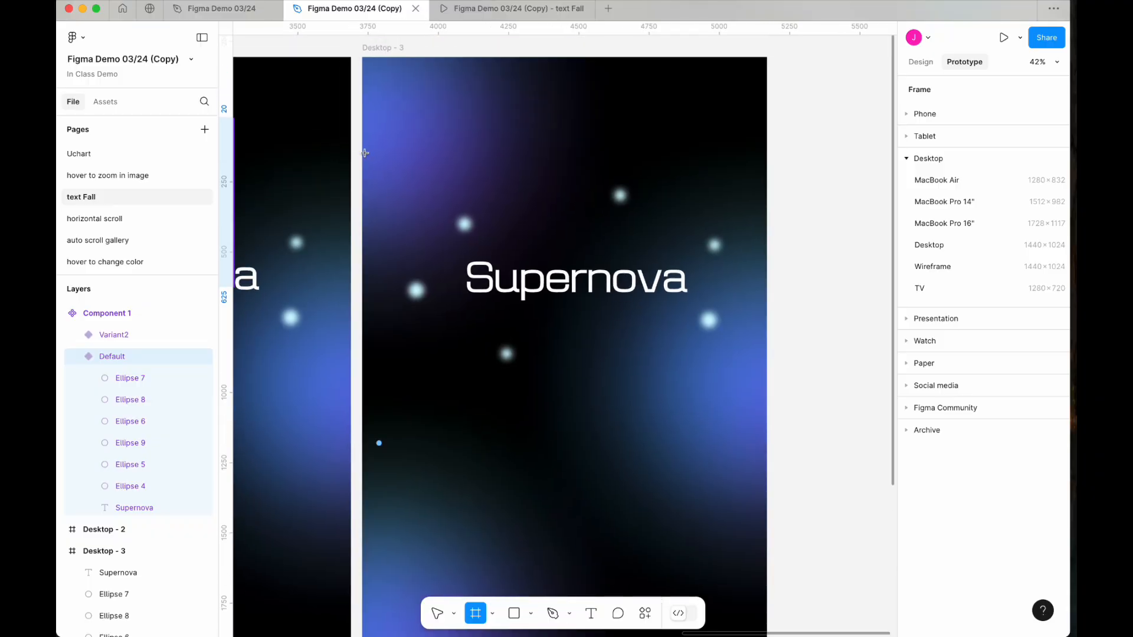
pyautogui.moveTo(362, 152); pyautogui.dragTo(767, 389)
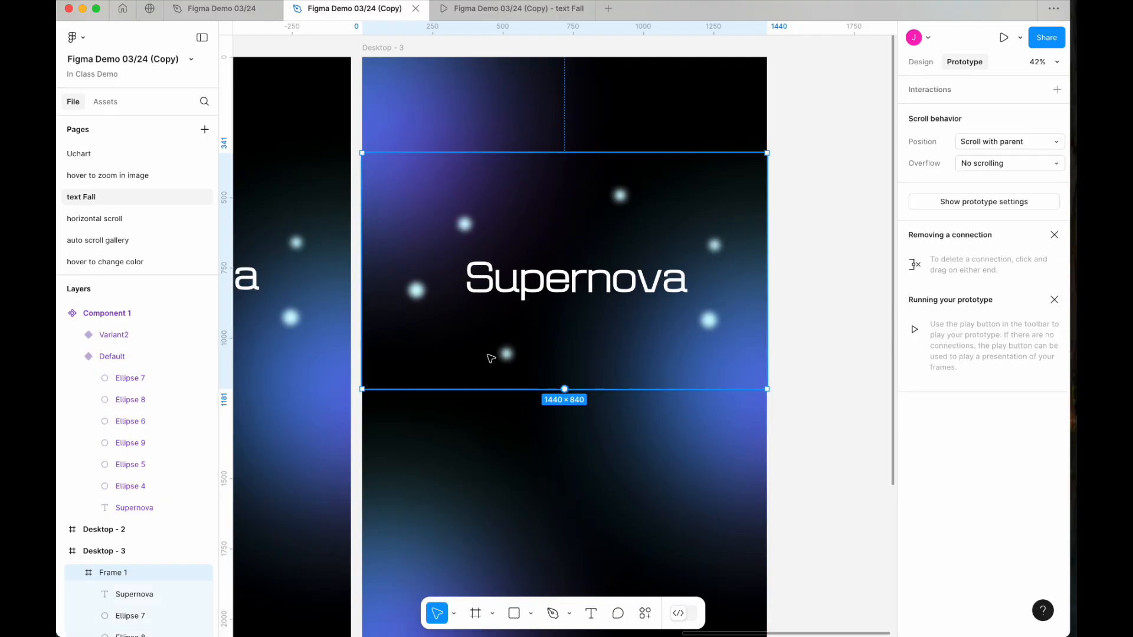
# - Move the new frame with the Supernova text and dots out of Desktop - 3 onto the empty canvas beside it
pyautogui.moveTo(543, 273); pyautogui.dragTo(540, 295)
pyautogui.click(921, 62)
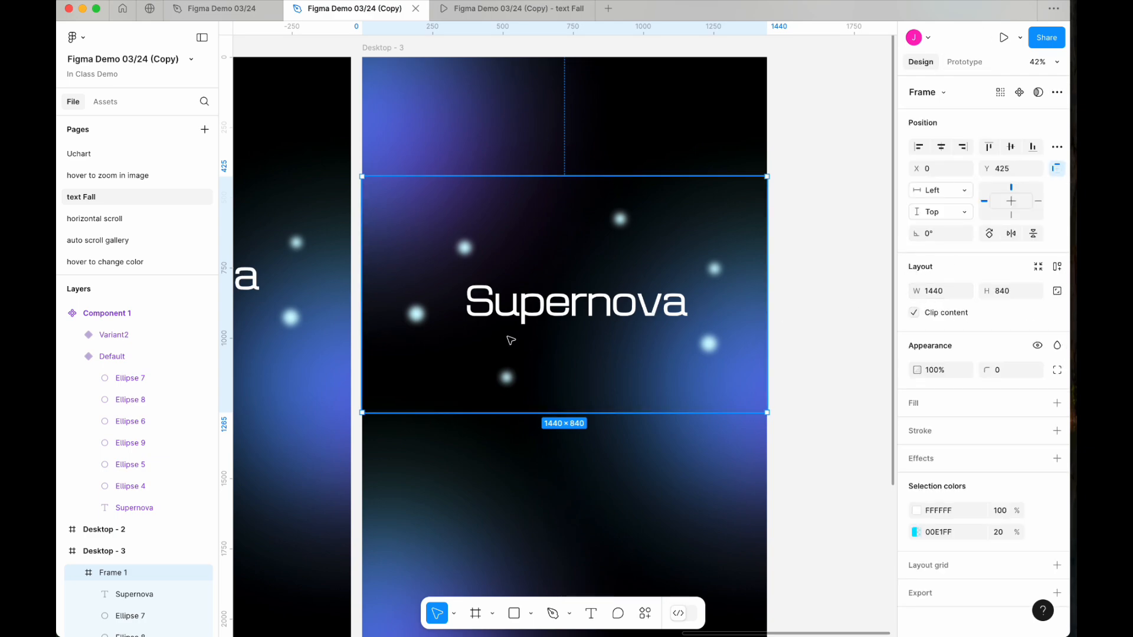
pyautogui.scroll(-5, 509, 368)
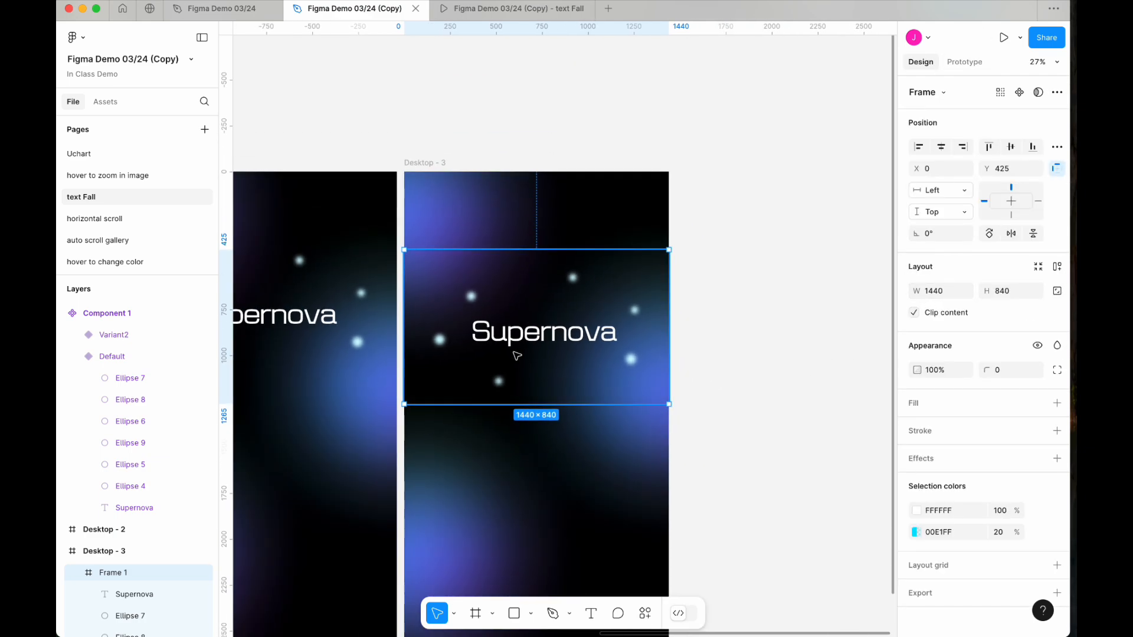
pyautogui.hscroll(3, 519, 354)
pyautogui.moveTo(457, 324); pyautogui.dragTo(750, 257)
pyautogui.hscroll(3, 717, 285)
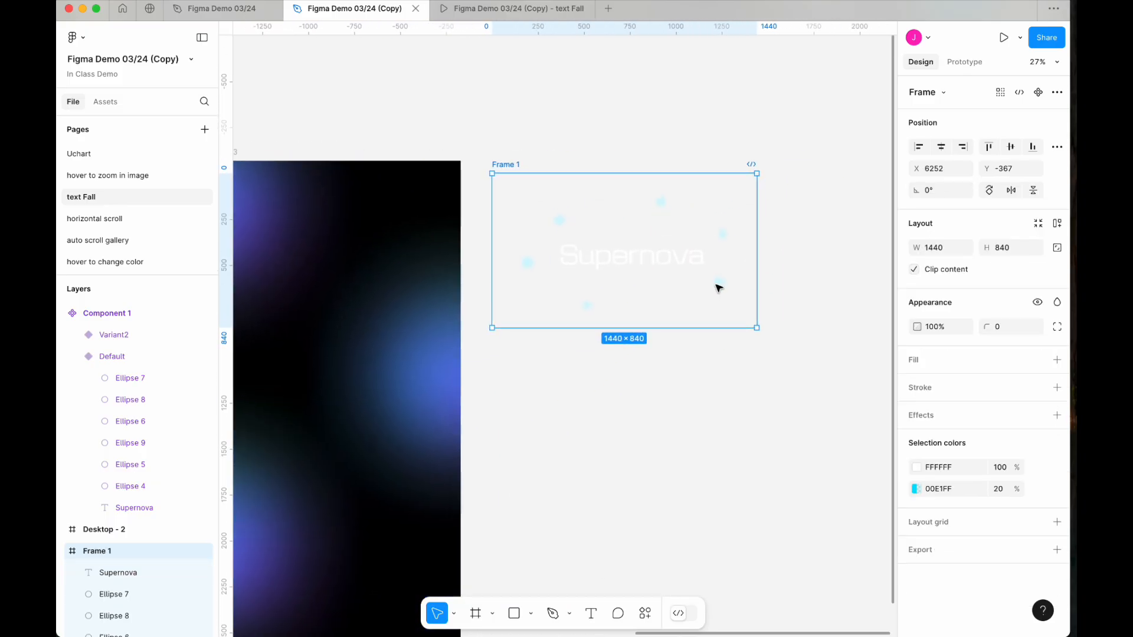
# - Turn the frame beside Desktop - 3 into a component and add a variant property to it
pyautogui.click(1037, 93)
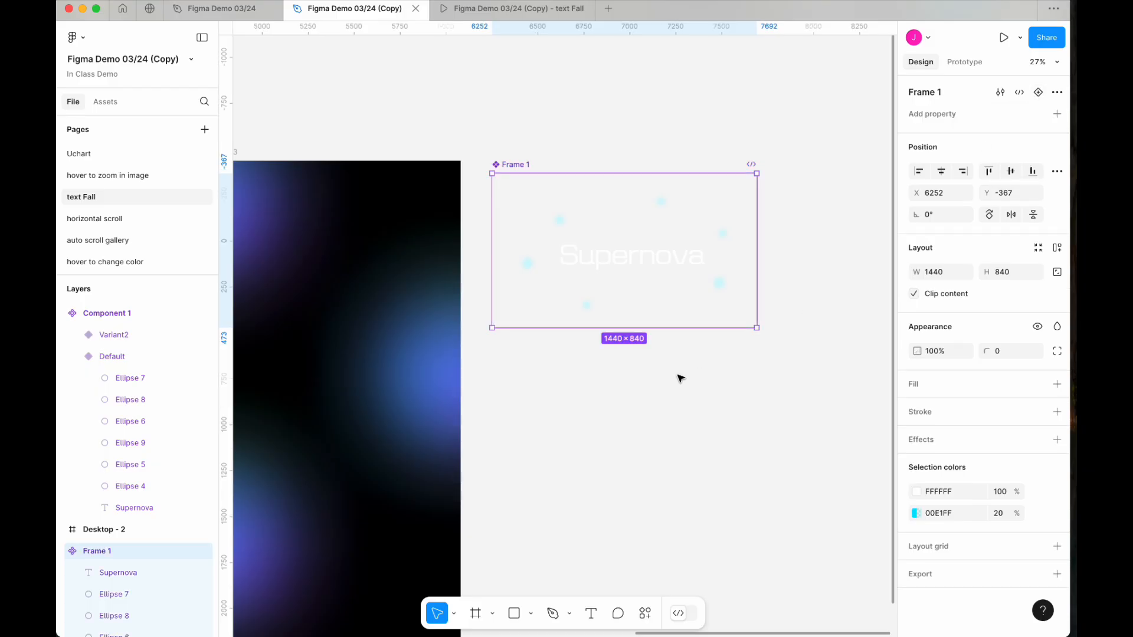
pyautogui.click(924, 120)
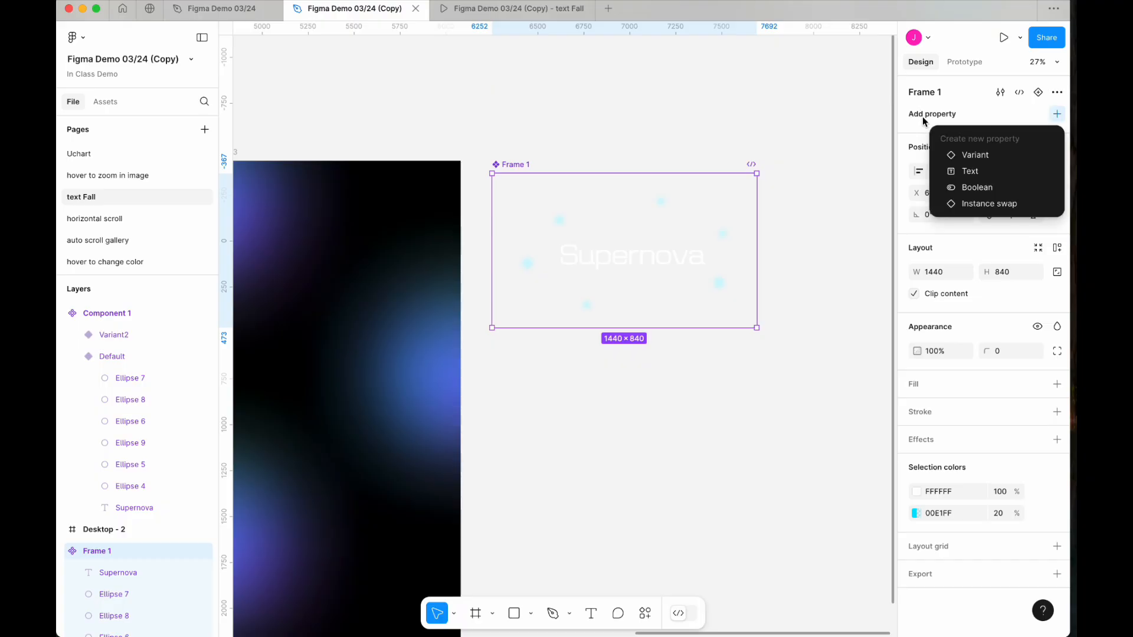
pyautogui.click(948, 157)
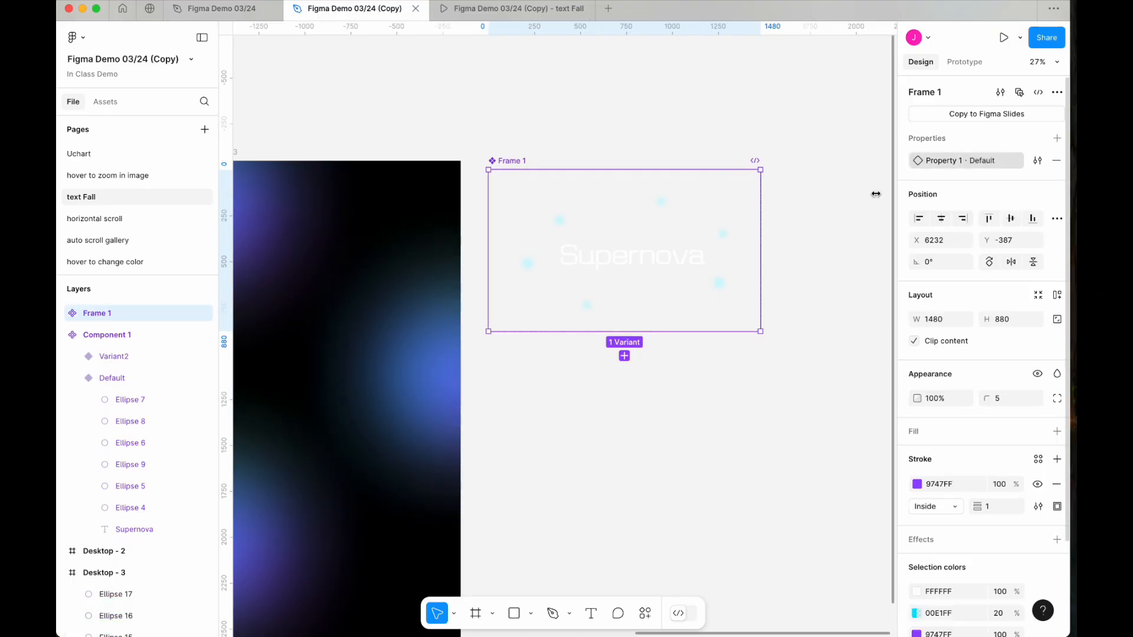
# - Add a second variant below the default one in the new Supernova component
pyautogui.scroll(-1, 623, 364)
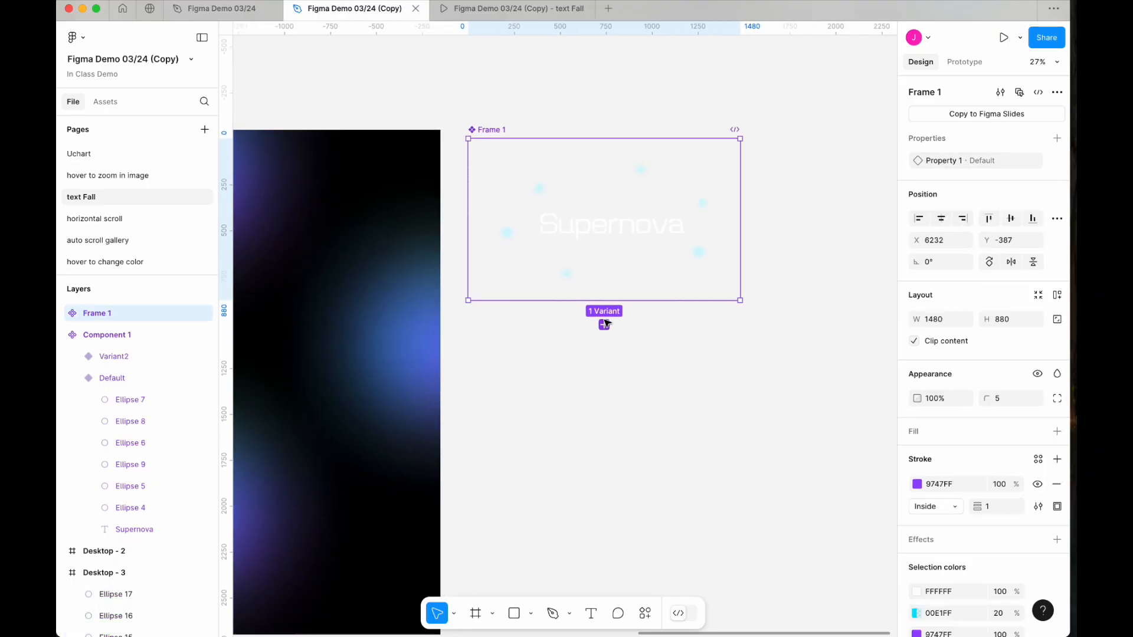
pyautogui.scroll(2, 607, 344)
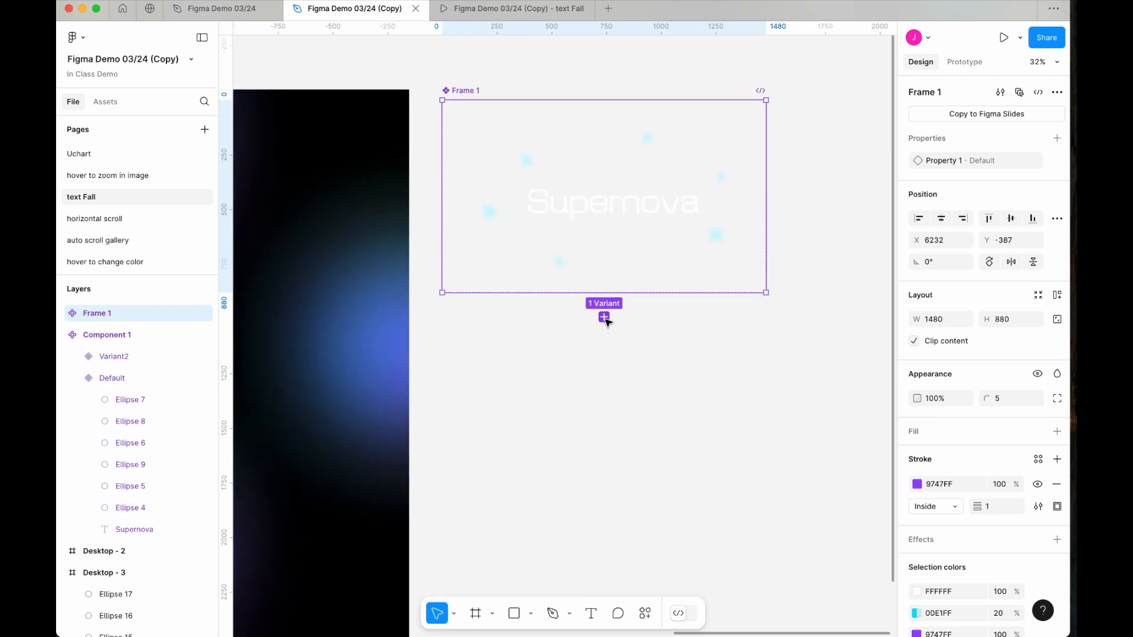
pyautogui.click(604, 317)
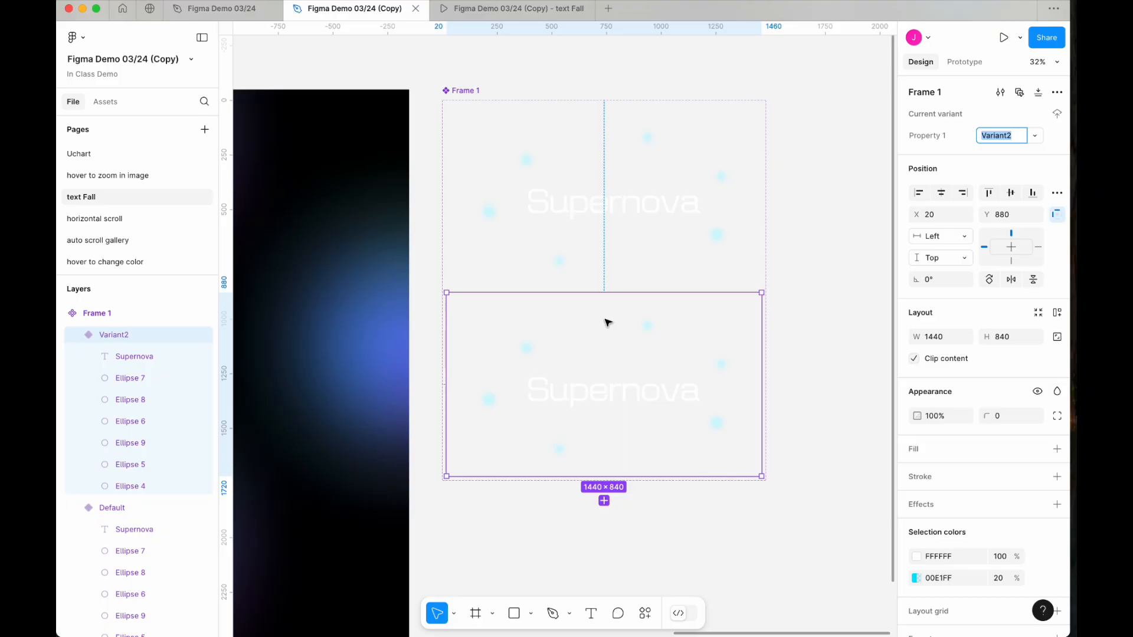
# - Move the Supernova text in the Default variant straight up to about Y 151
pyautogui.click(568, 224)
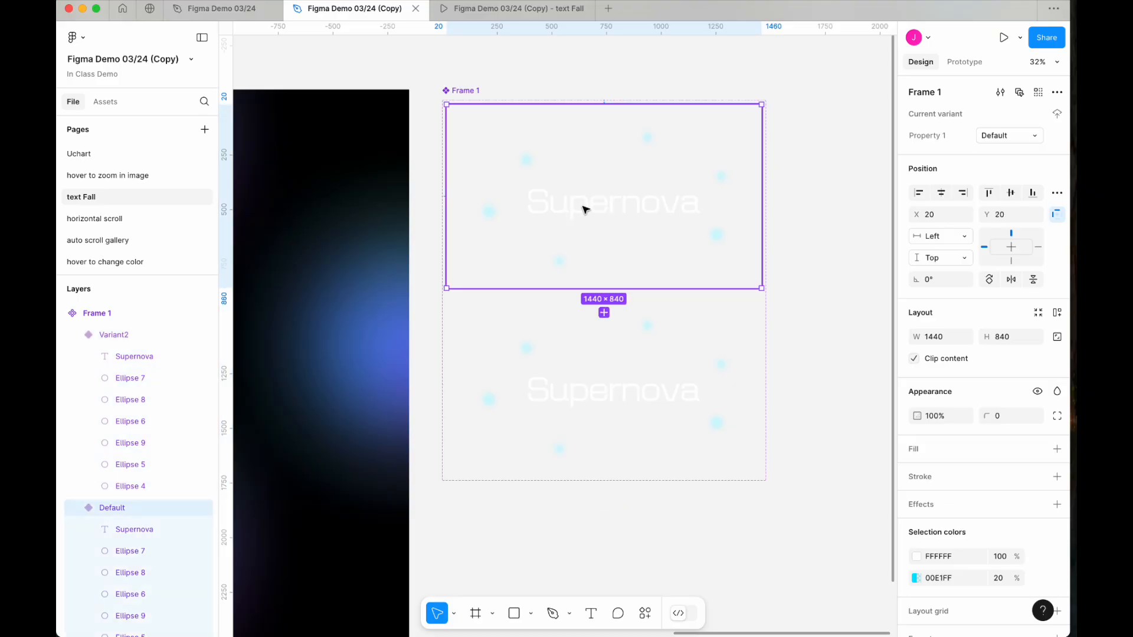
pyautogui.click(584, 209)
pyautogui.moveTo(593, 208); pyautogui.dragTo(594, 164)
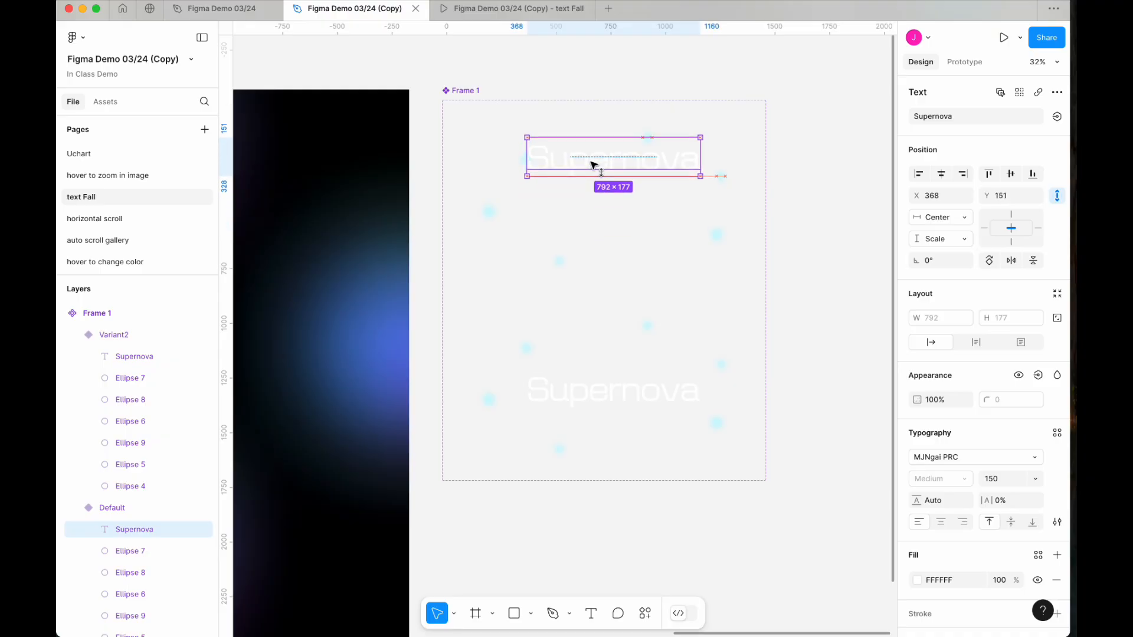
# - Move the Ellipse 8 dot in the Default variant straight up to about Y 280
pyautogui.doubleClick(489, 212)
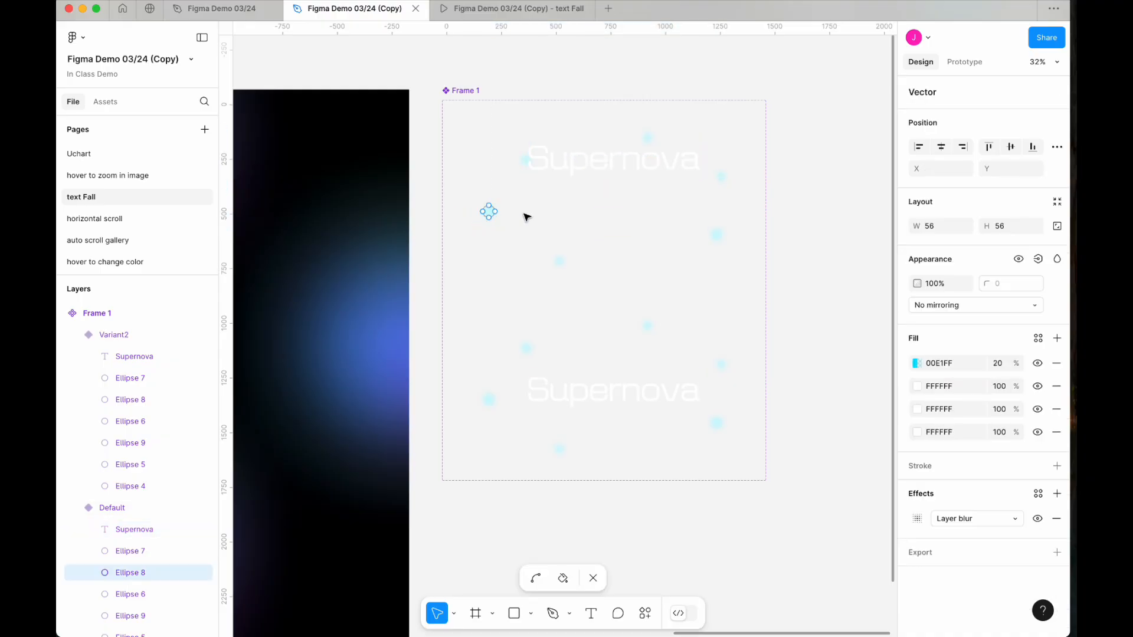
pyautogui.press('Escape')
pyautogui.moveTo(491, 214); pyautogui.dragTo(493, 176)
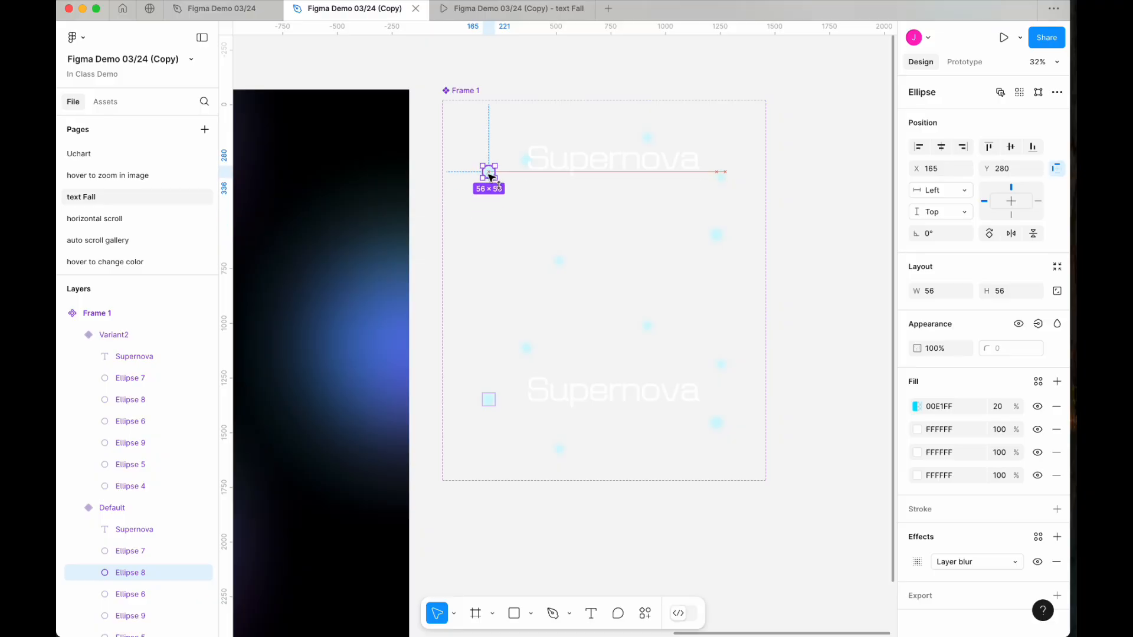
# - Select Ellipse 8, 6, 9, 5 and 4 in the Default variant and move them up together by about 124 px
pyautogui.click(144, 594)
pyautogui.scroll(-2, 144, 581)
pyautogui.click(144, 527)
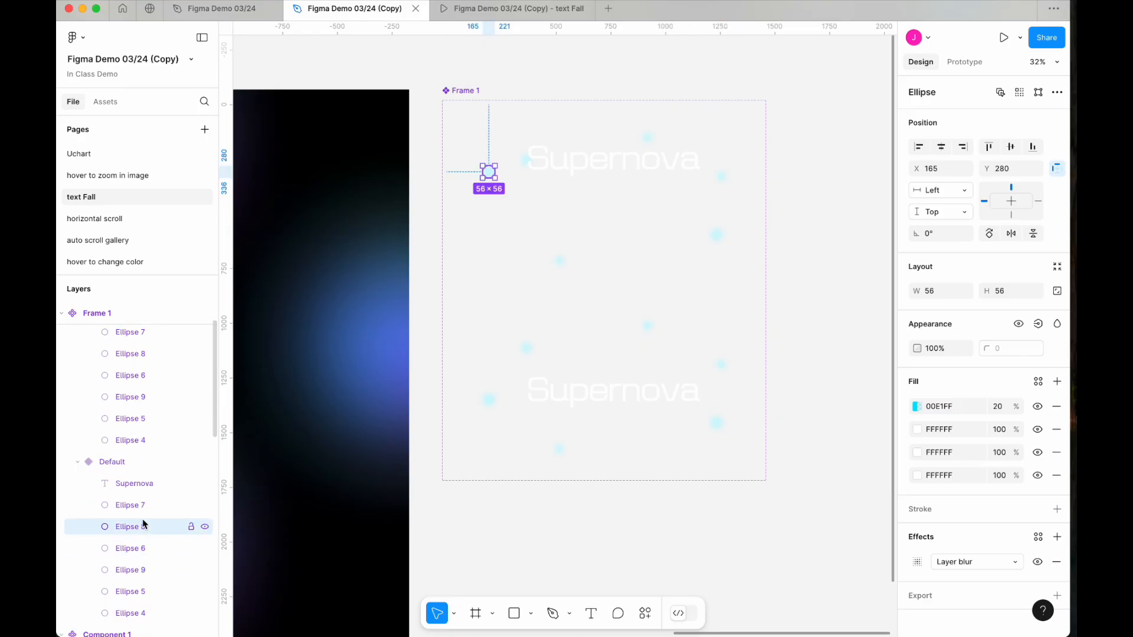
pyautogui.keyDown('shift'); pyautogui.click(144, 611); pyautogui.keyUp('shift')
pyautogui.moveTo(558, 265); pyautogui.dragTo(557, 247)
pyautogui.press('super+z')
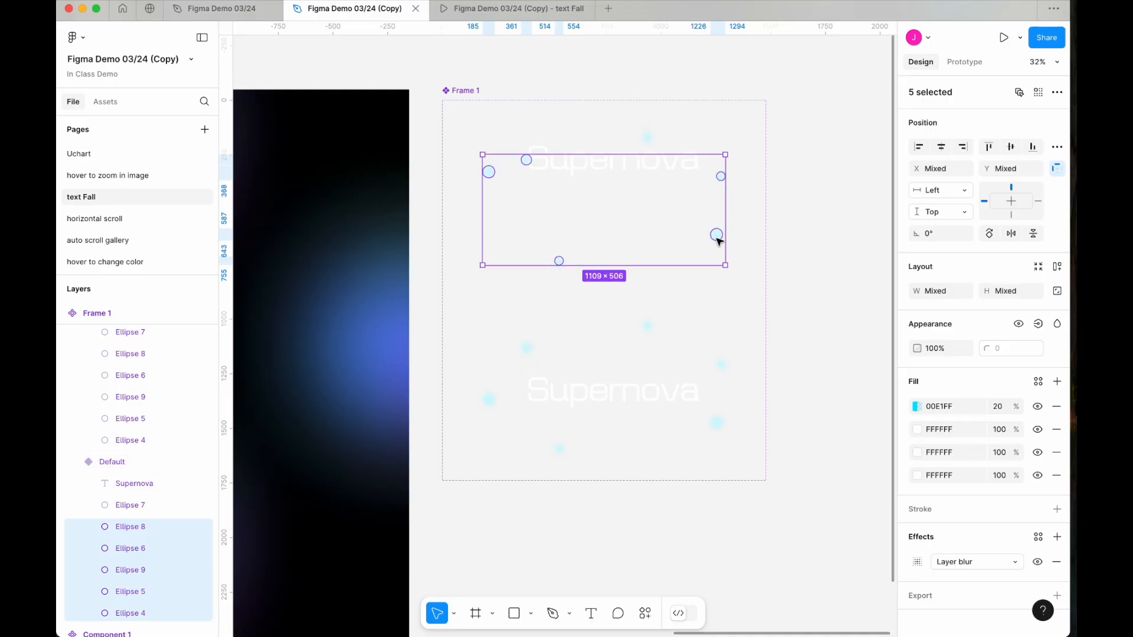
pyautogui.moveTo(717, 227); pyautogui.dragTo(718, 200)
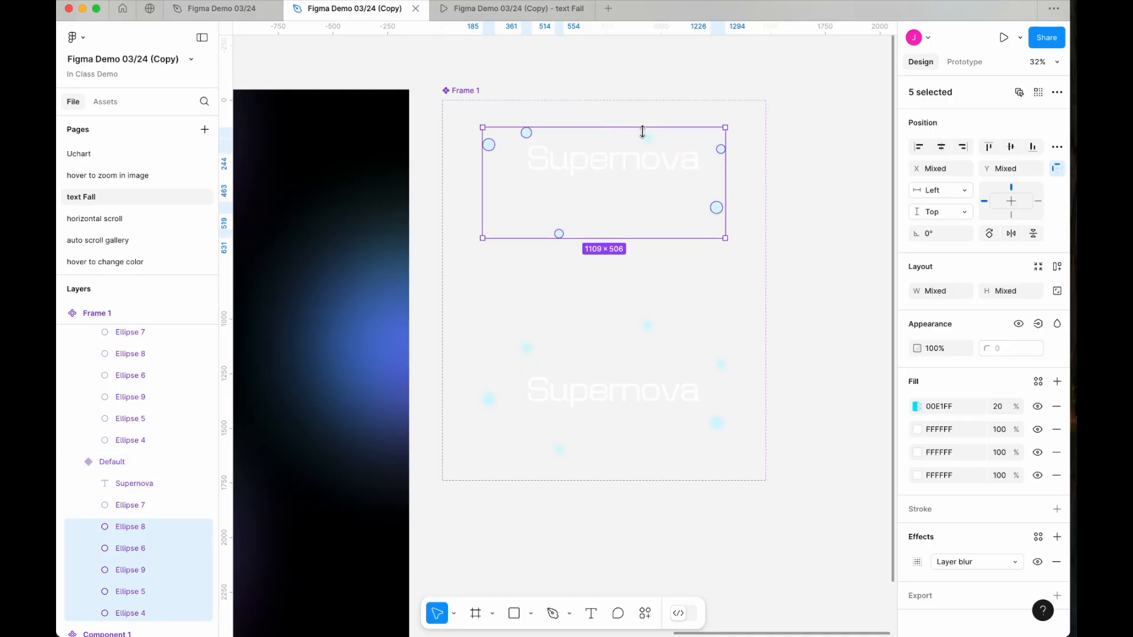
# - Move the Ellipse 7 dot in the Default variant straight up to about Y 43, near the variant's upper edge
pyautogui.doubleClick(651, 143)
pyautogui.click(124, 506)
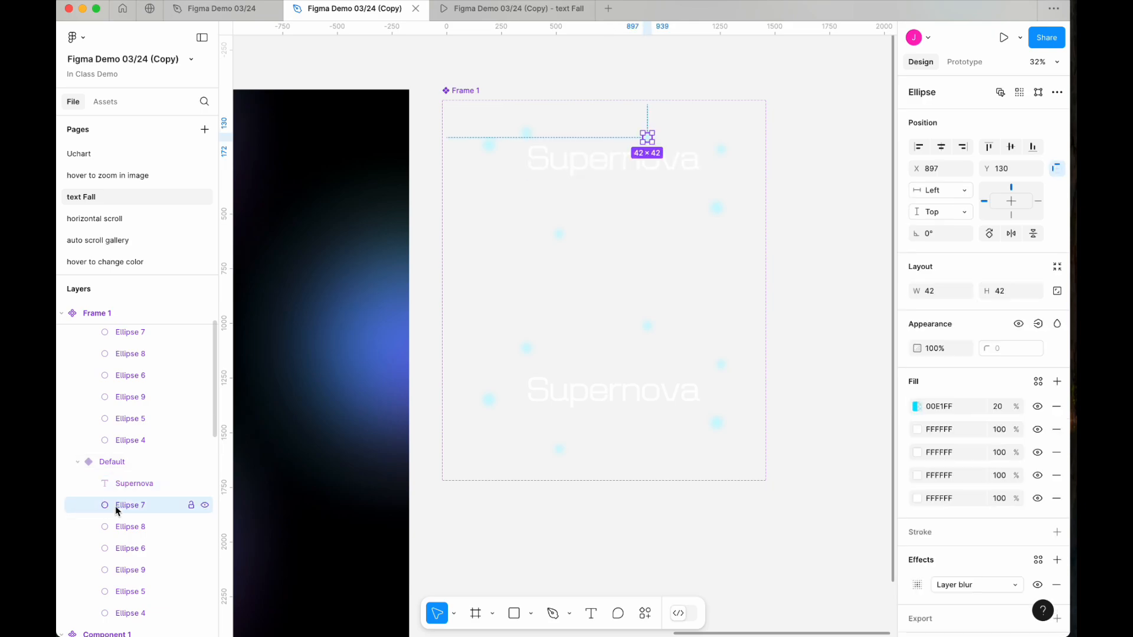
pyautogui.moveTo(648, 138); pyautogui.dragTo(650, 121)
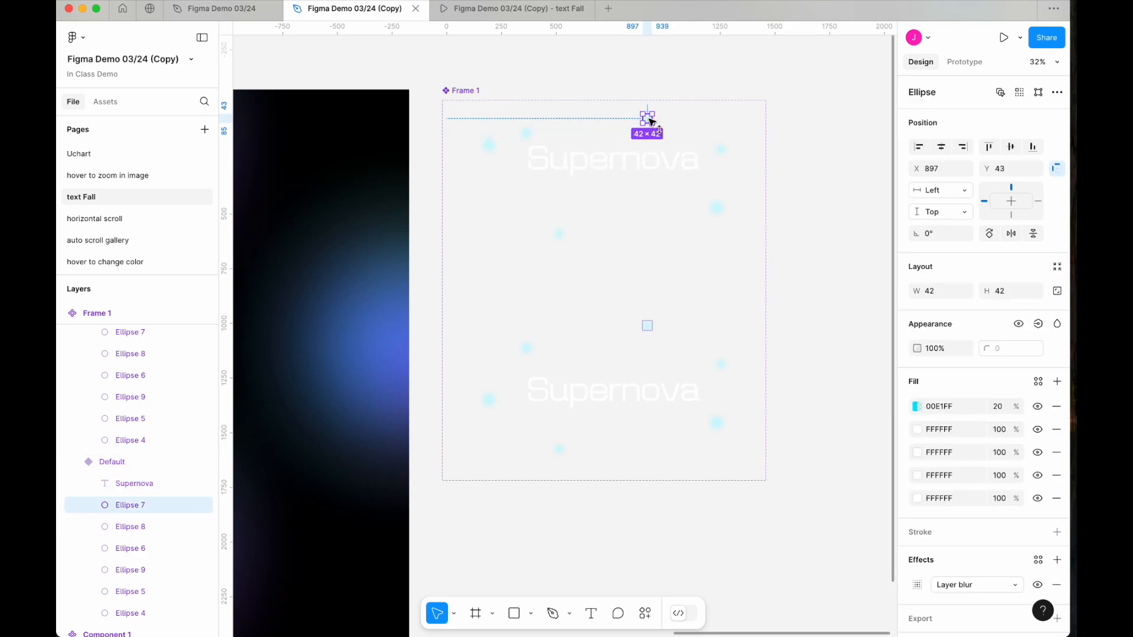
# - Set the opacity of the whole Default variant to 0%
pyautogui.click(604, 172)
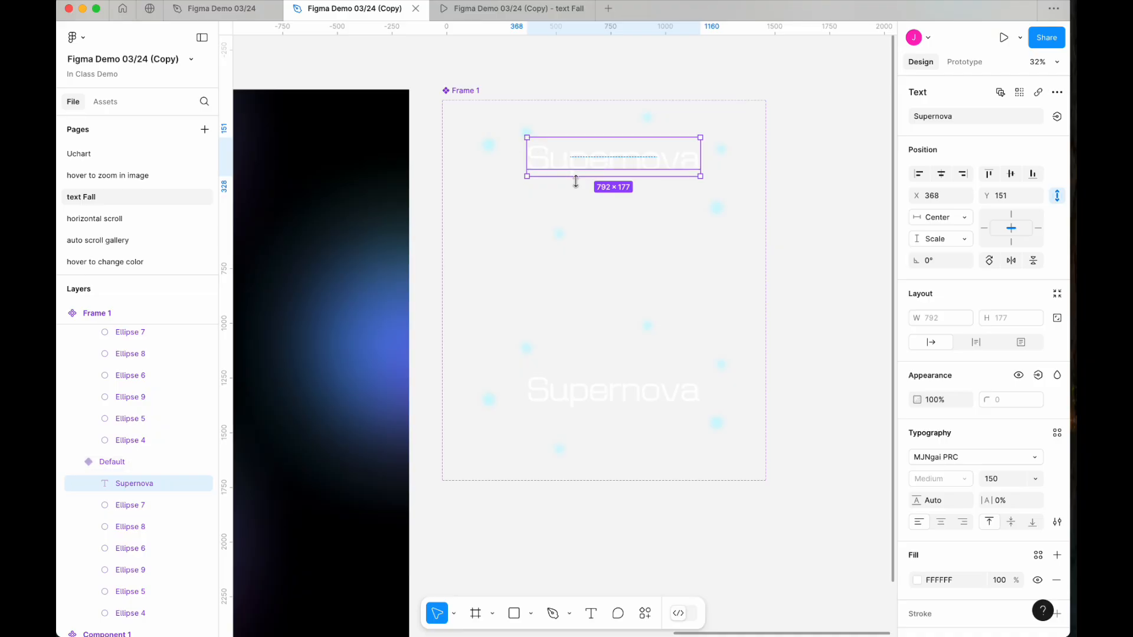
pyautogui.click(512, 240)
pyautogui.click(947, 415)
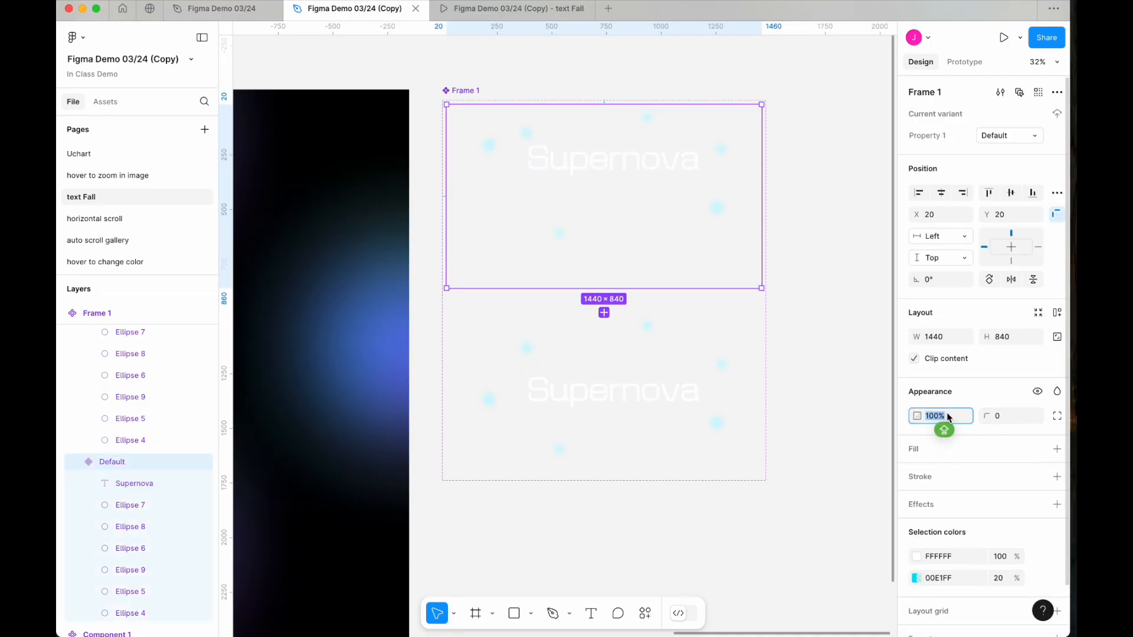
pyautogui.write('0')
pyautogui.press('Return')
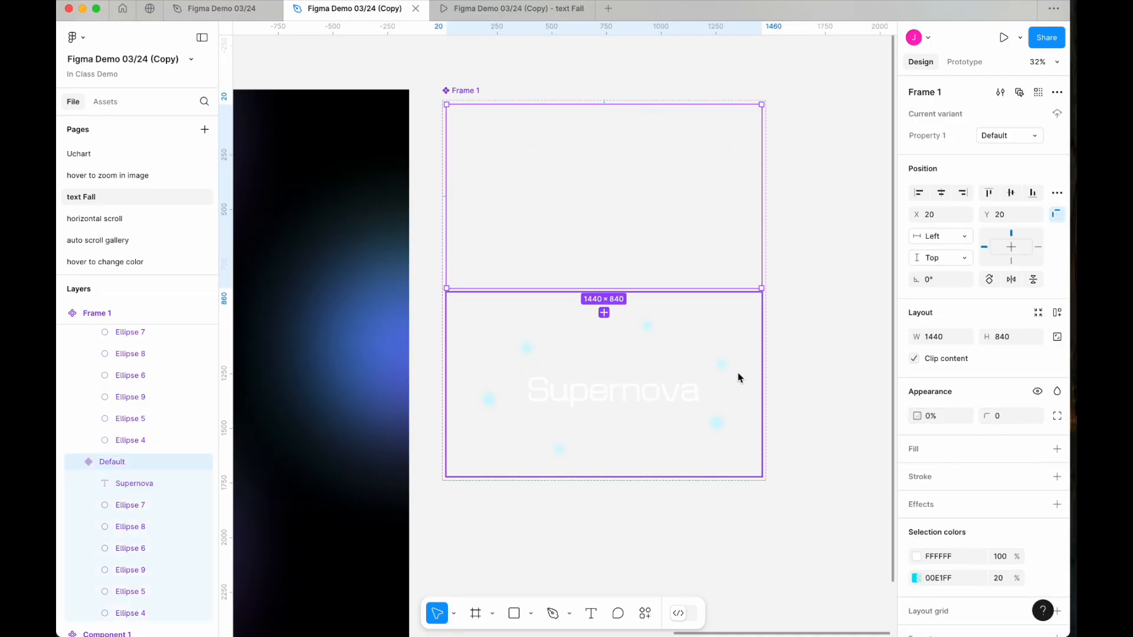
# - Connect the Default variant to Variant2 with a prototype interaction
pyautogui.hscroll(3, 708, 405)
pyautogui.scroll(-1, 708, 405)
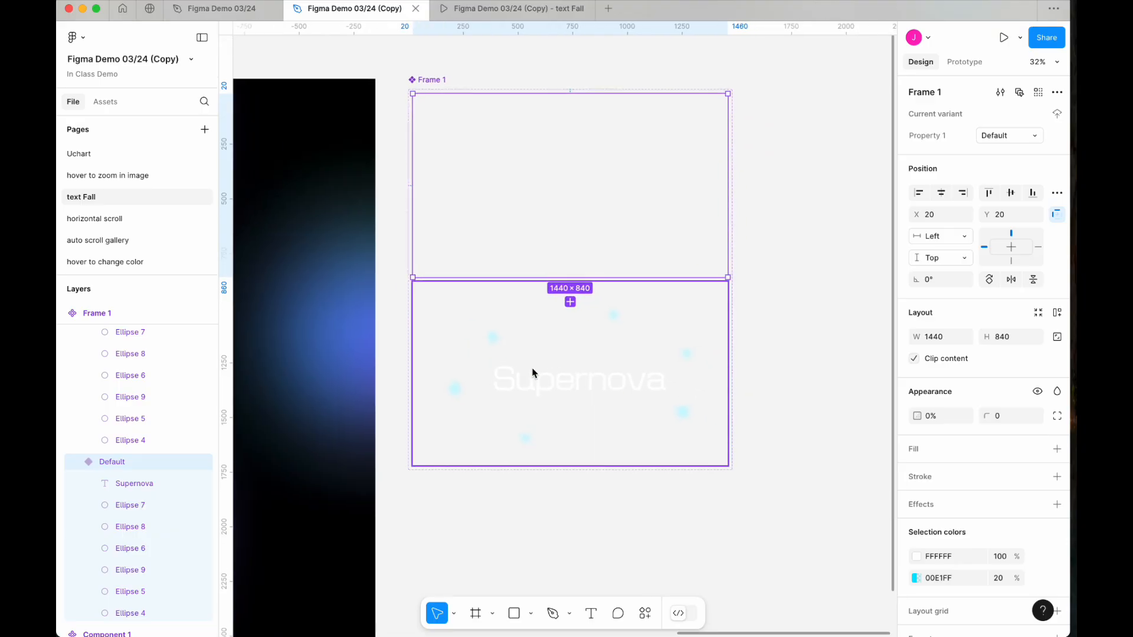
pyautogui.click(965, 62)
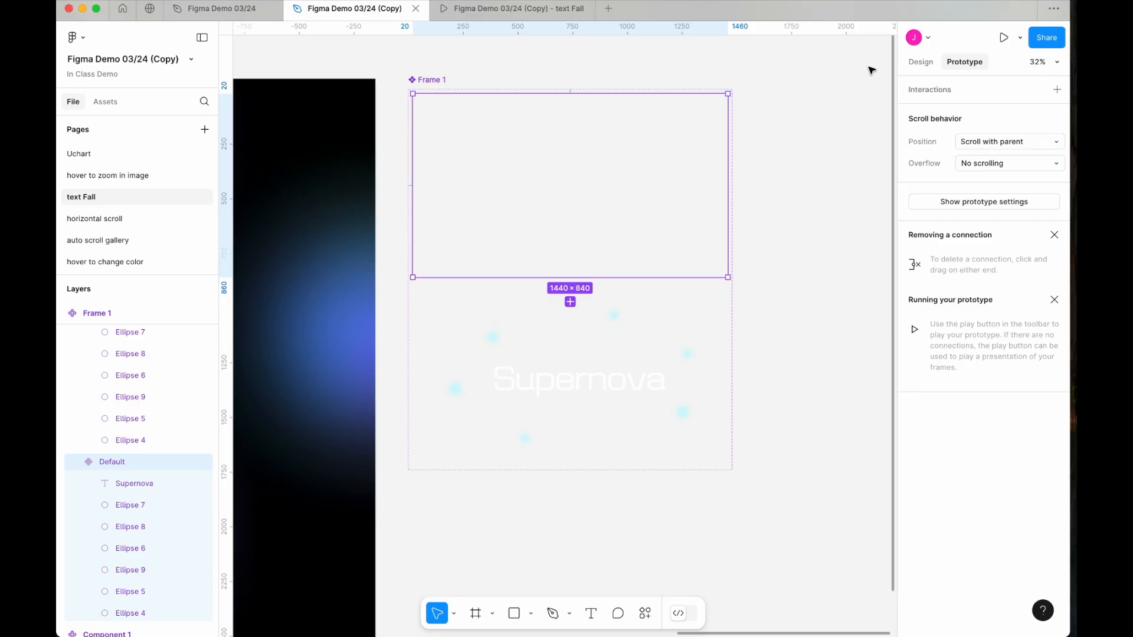
pyautogui.moveTo(729, 185)
pyautogui.moveTo(727, 185); pyautogui.dragTo(701, 401)
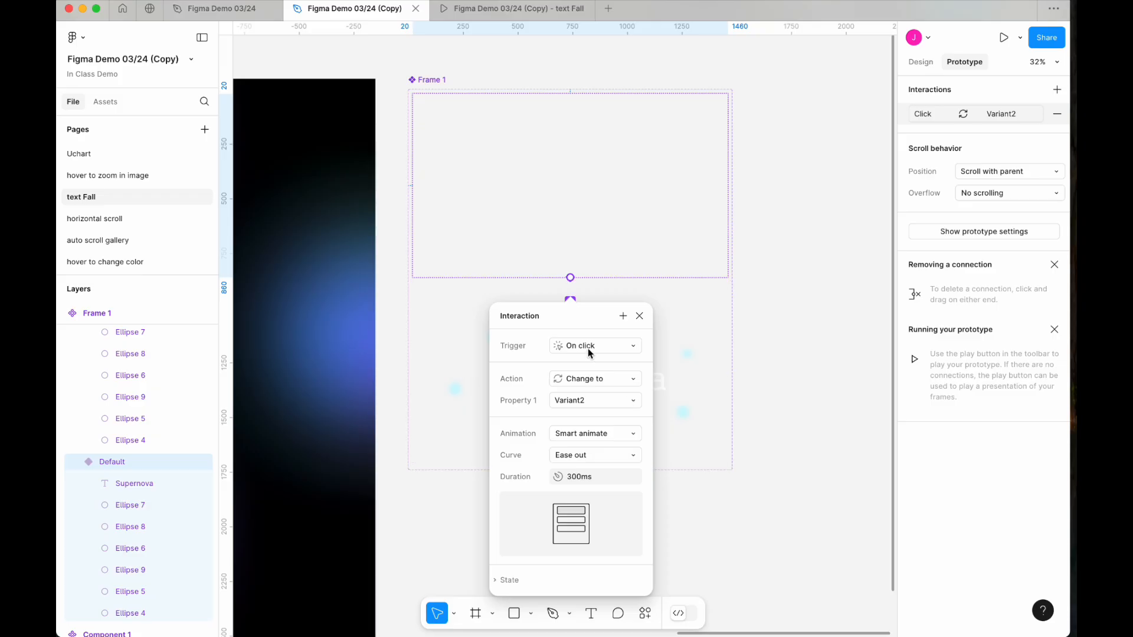
# - Set the trigger of the Default variant's interaction to Mouse enter and close the interaction settings
pyautogui.scroll(-3, 589, 350)
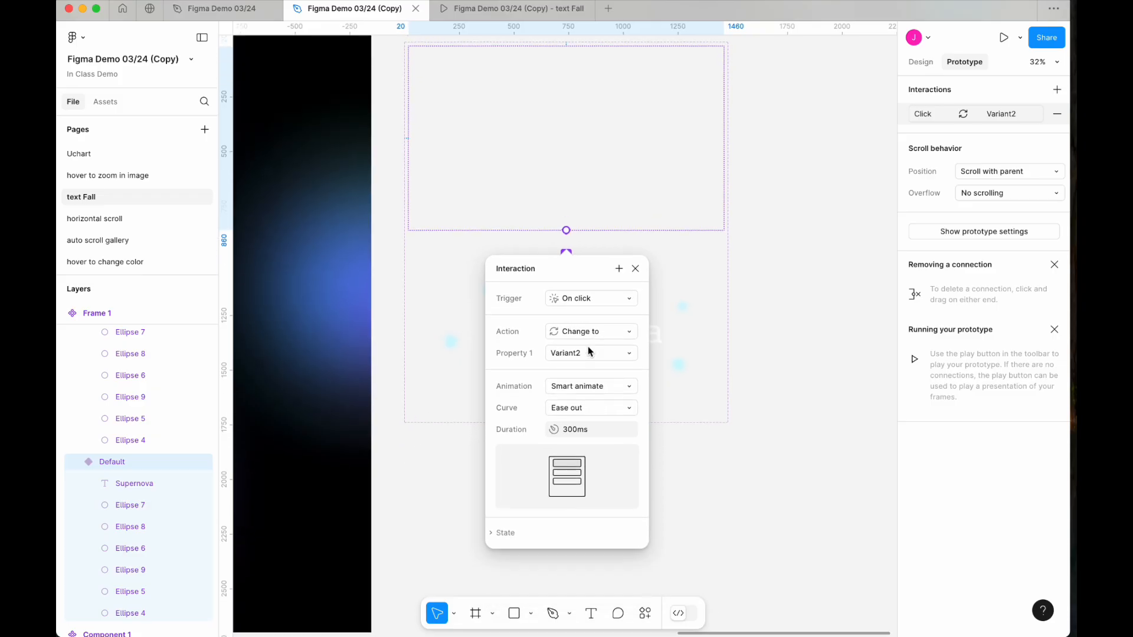
pyautogui.click(578, 298)
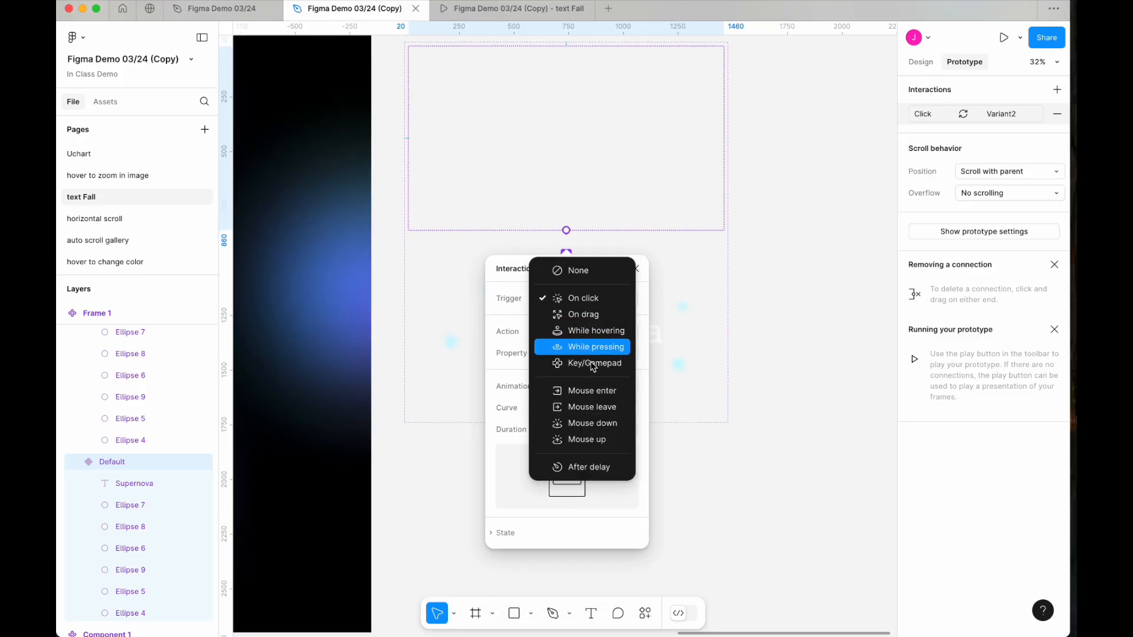
pyautogui.click(589, 391)
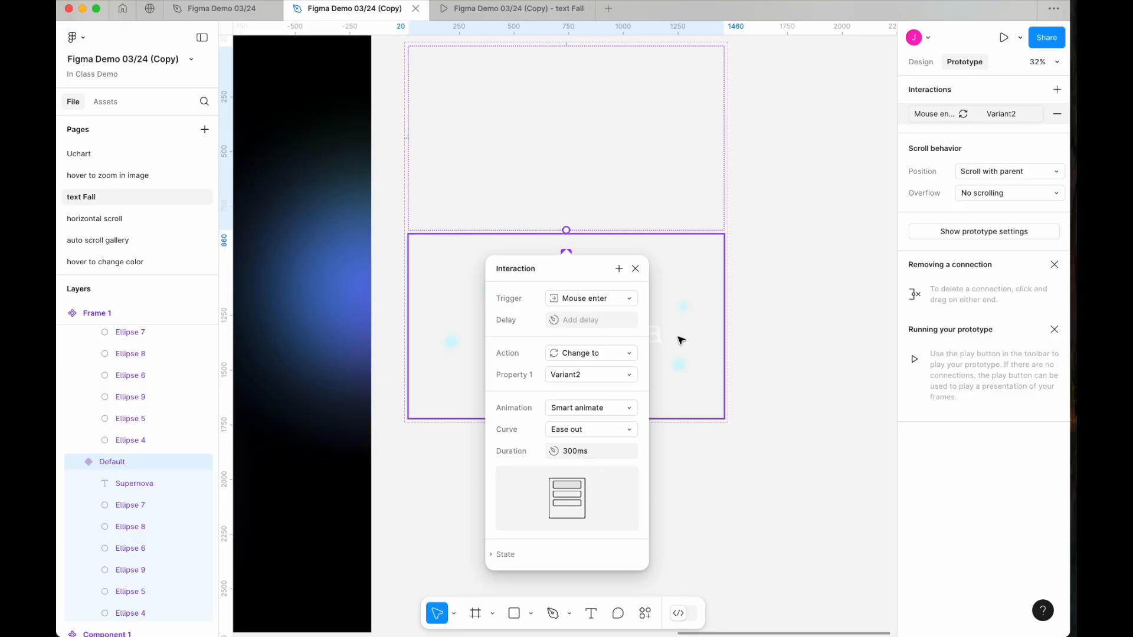
pyautogui.click(779, 272)
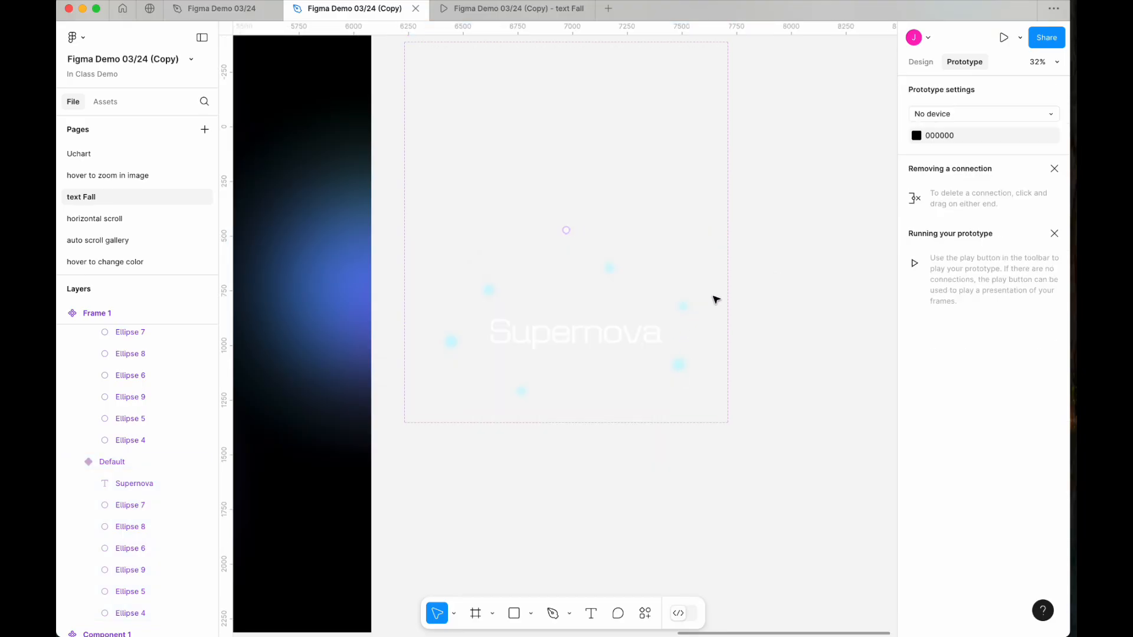
# - Connect Variant2 back to the Default variant with a prototype interaction
pyautogui.click(614, 340)
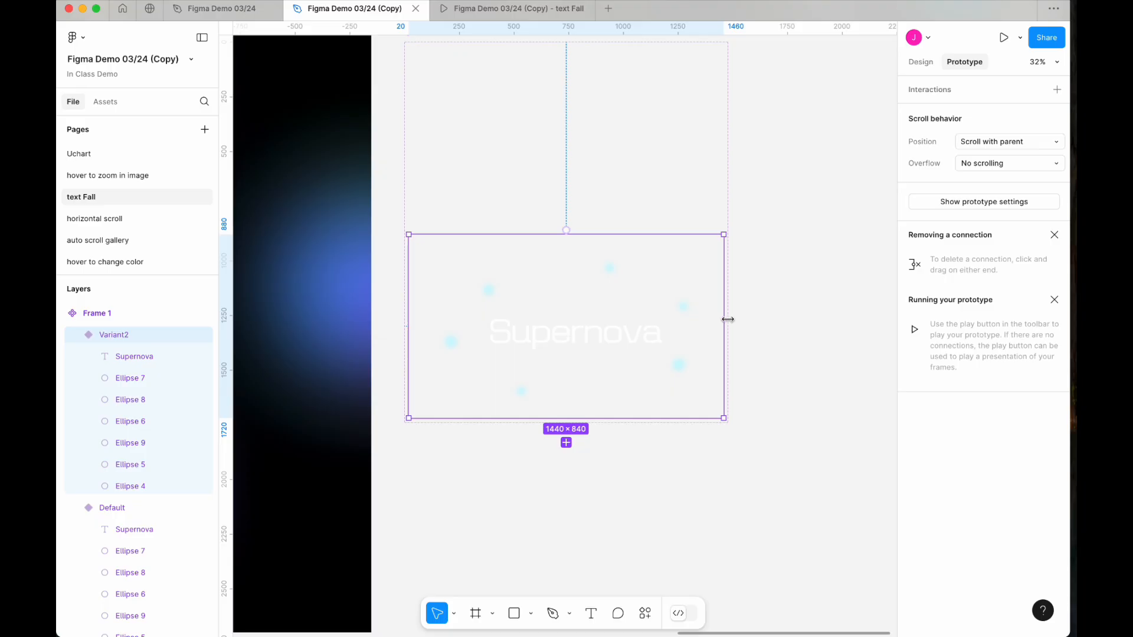
pyautogui.moveTo(723, 326); pyautogui.dragTo(677, 135)
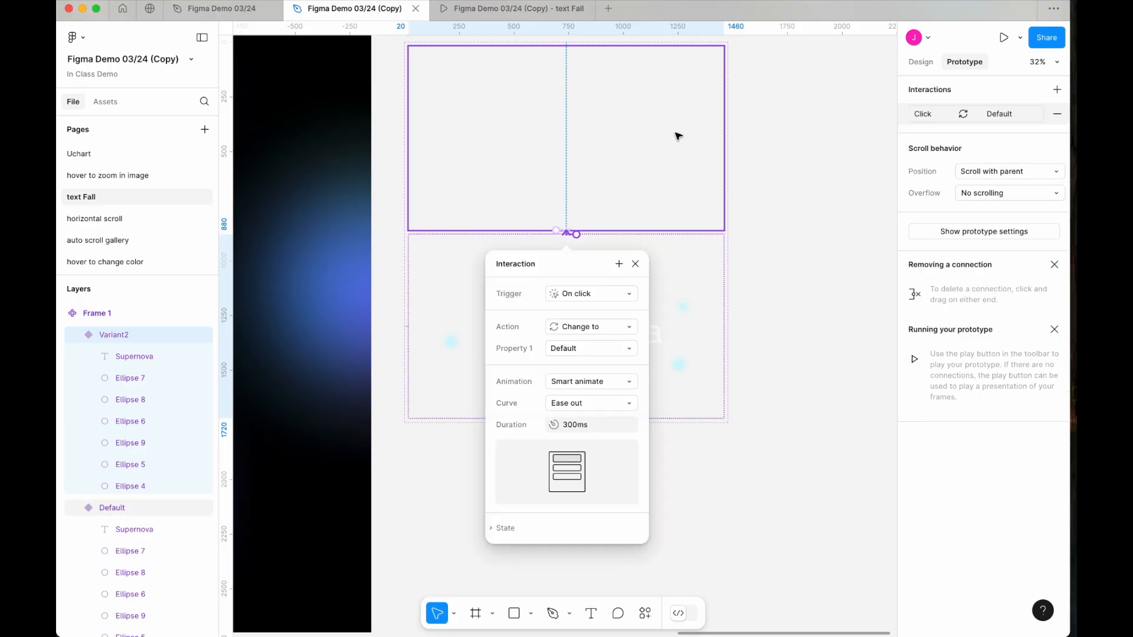
# - Set Variant2's interaction trigger to Mouse leave with the Smart animate animation, and close the interaction settings
pyautogui.click(575, 293)
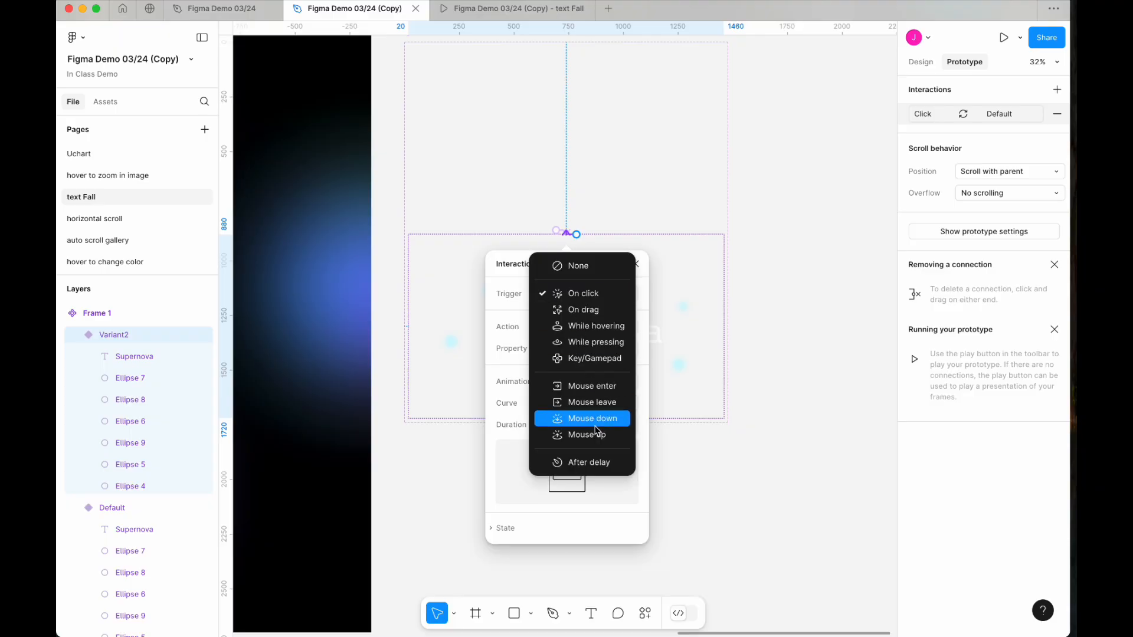
pyautogui.click(598, 400)
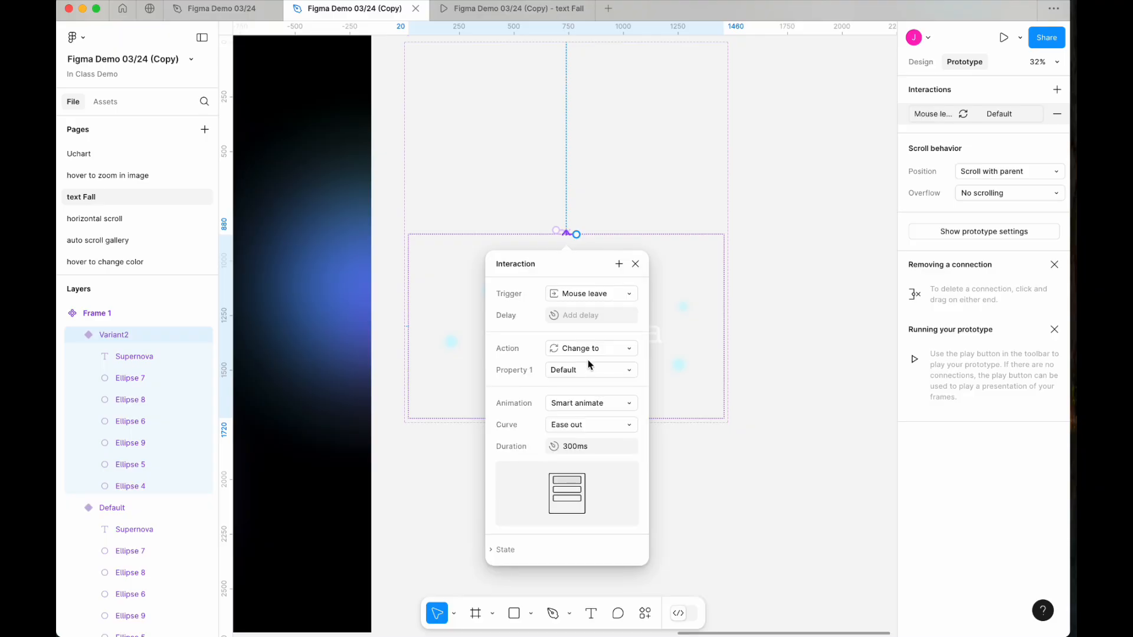
pyautogui.click(591, 402)
pyautogui.click(593, 403)
pyautogui.click(675, 466)
# - Place an instance of the Default variant in the Desktop - 3 frame, centred horizontally and about 397 px below the frame's upper edge
pyautogui.scroll(3, 660, 415)
pyautogui.hscroll(-3, 661, 415)
pyautogui.click(645, 240)
pyautogui.click(557, 429)
pyautogui.click(629, 261)
pyautogui.hscroll(-4, 667, 266)
pyautogui.scroll(-1, 667, 267)
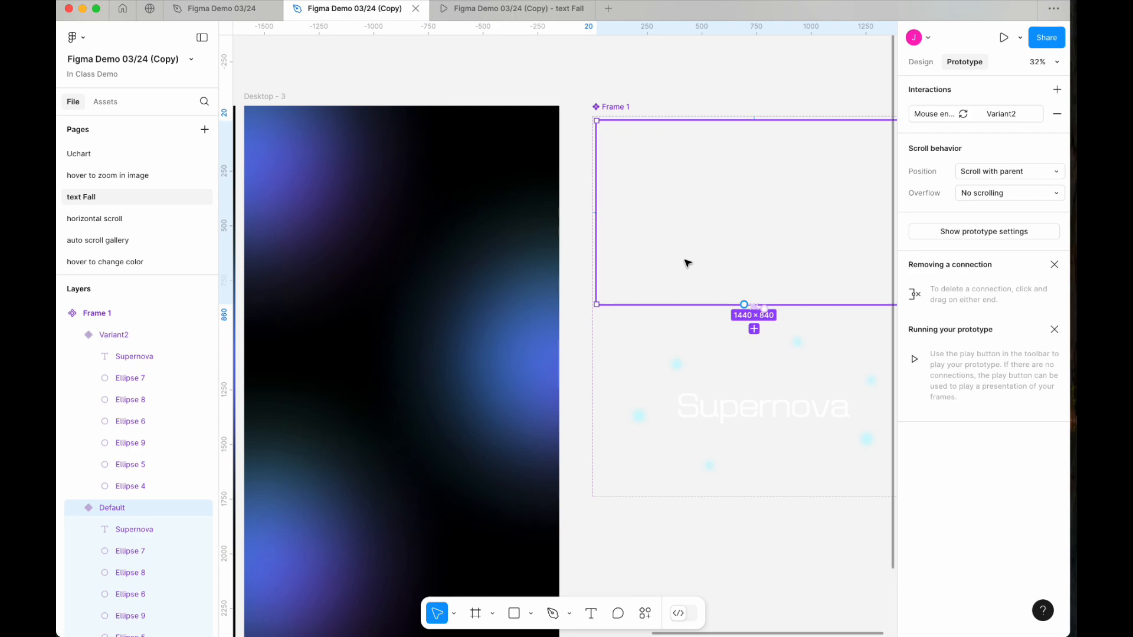
pyautogui.click(280, 105)
pyautogui.hscroll(-3, 352, 121)
pyautogui.click(423, 185)
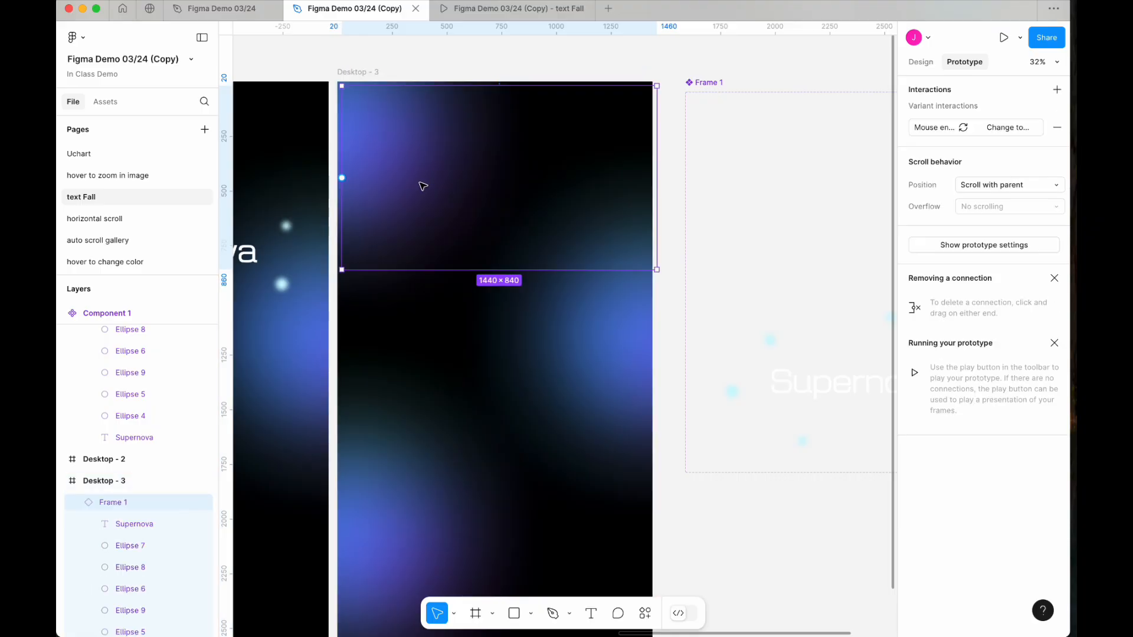
pyautogui.moveTo(484, 149); pyautogui.dragTo(480, 293)
pyautogui.moveTo(470, 344); pyautogui.dragTo(469, 282)
# - Run the prototype preview of the Desktop - 3 frame
pyautogui.click(357, 72)
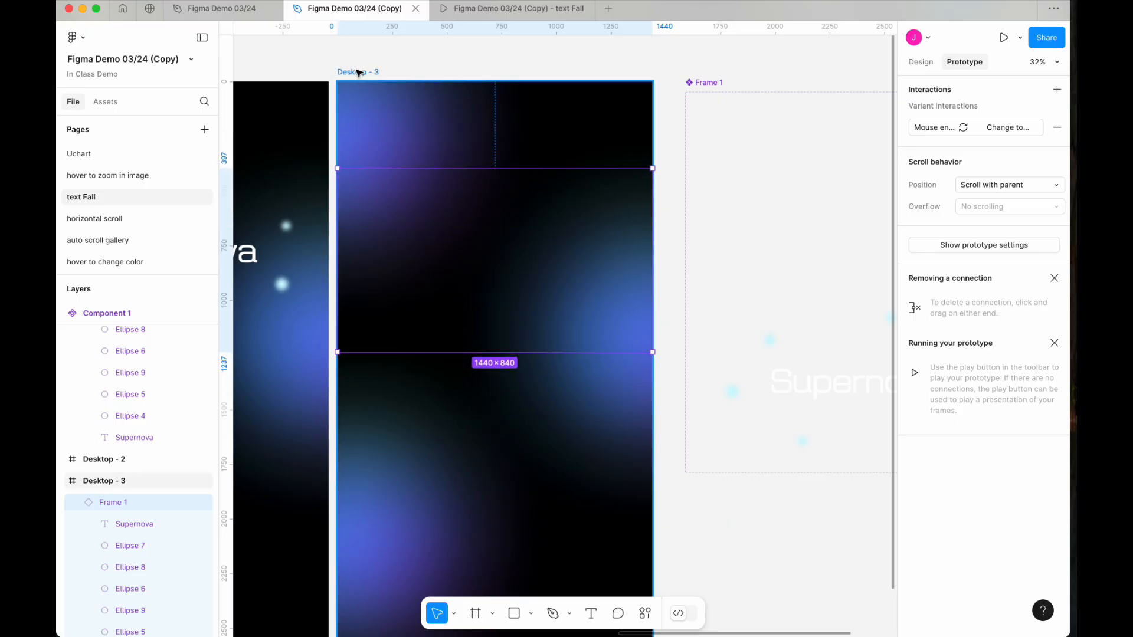
pyautogui.click(1003, 37)
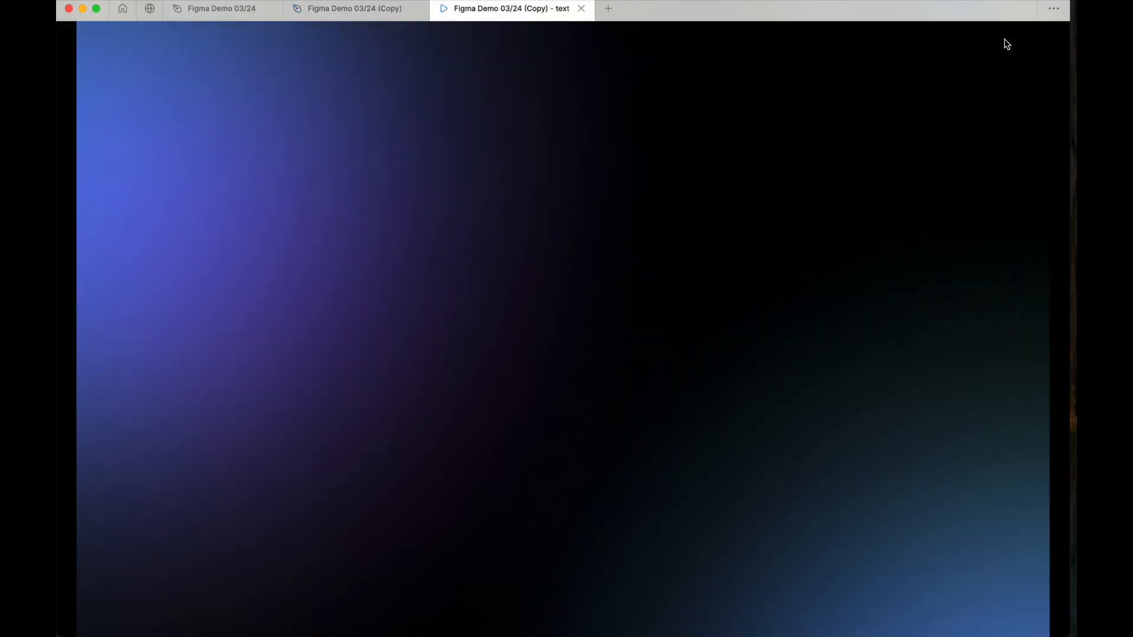